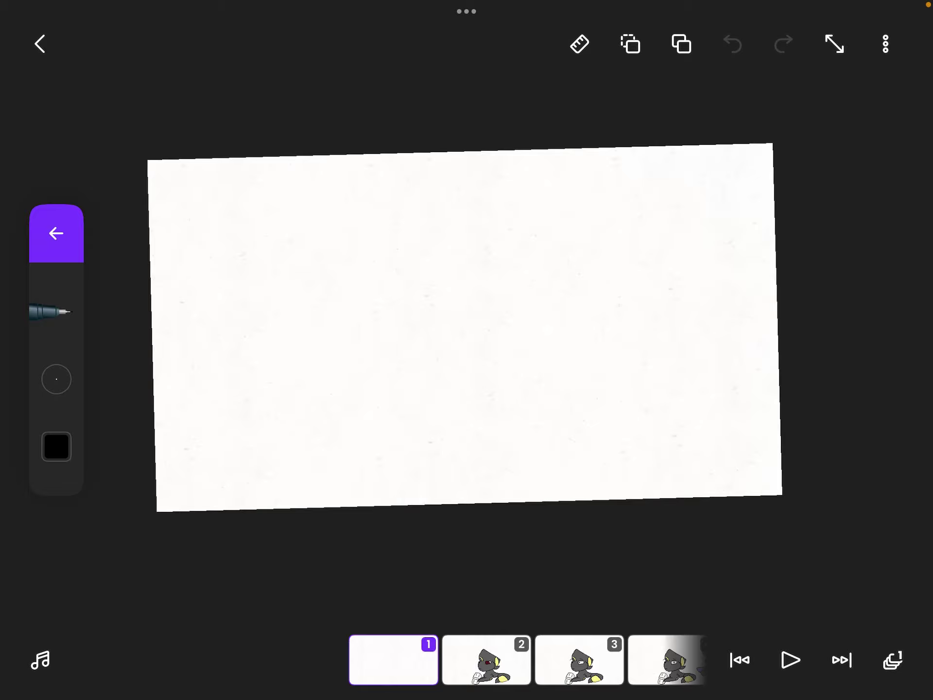
Sketch a curve and two T-shaped strokes on the blank frame, then undo them all.
left_click_drag(641, 384, 488, 428)
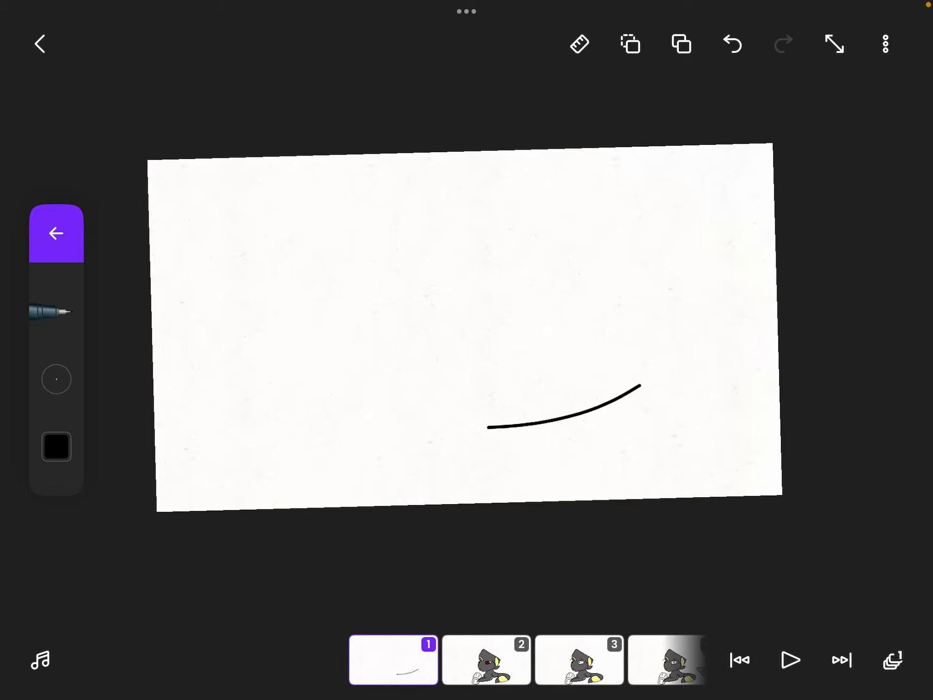
mouse_move(644, 256)
left_mouse_down()
mouse_move(575, 261)
mouse_move(610, 330)
left_mouse_up()
mouse_move(388, 270)
left_mouse_down()
mouse_move(490, 267)
mouse_move(451, 363)
left_mouse_up()
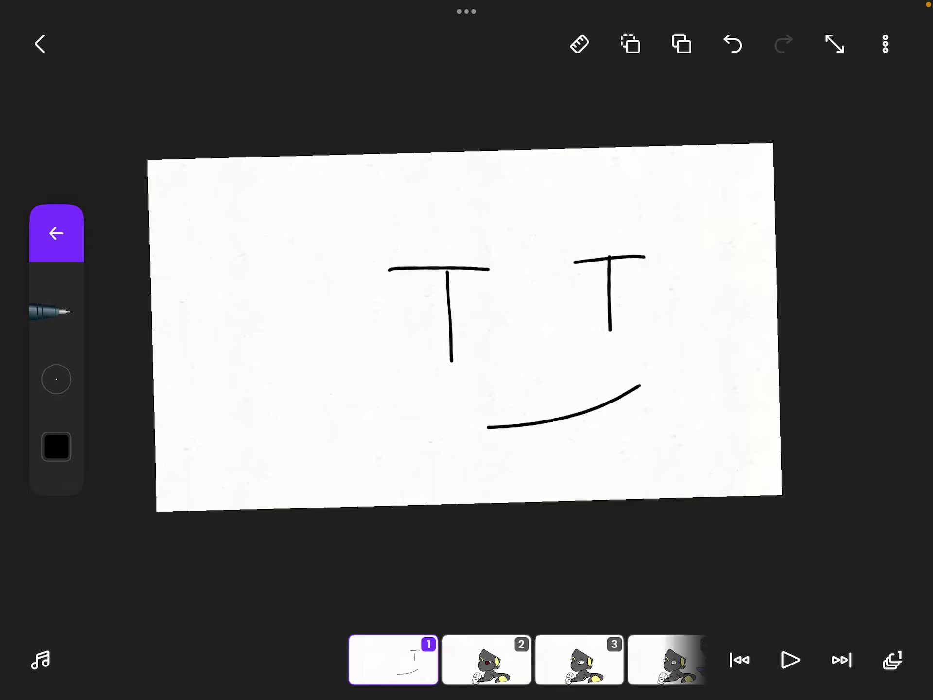
left_click(733, 44)
left_click(732, 44)
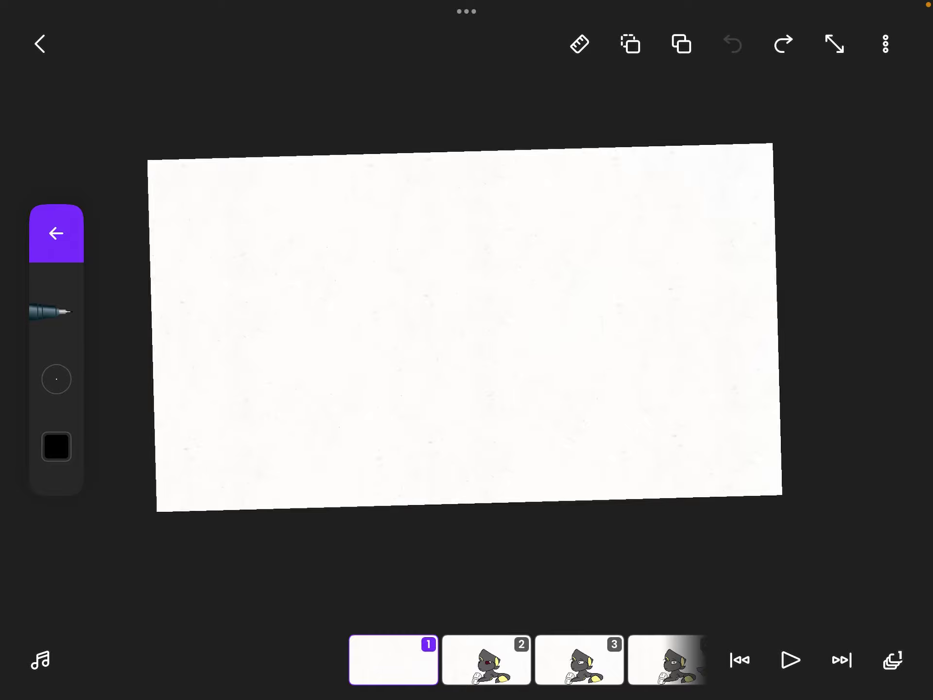
Select frame 2, then scrub the timeline forward through frames 3 to 6.
left_click(486, 659)
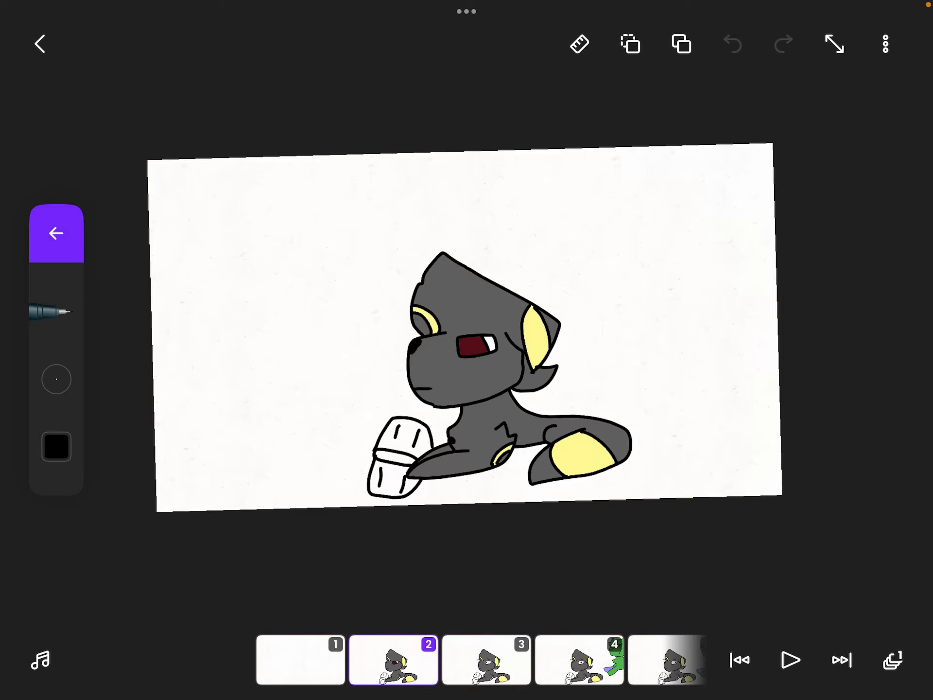
left_click_drag(393, 660, 402, 660)
left_click_drag(495, 660, 212, 659)
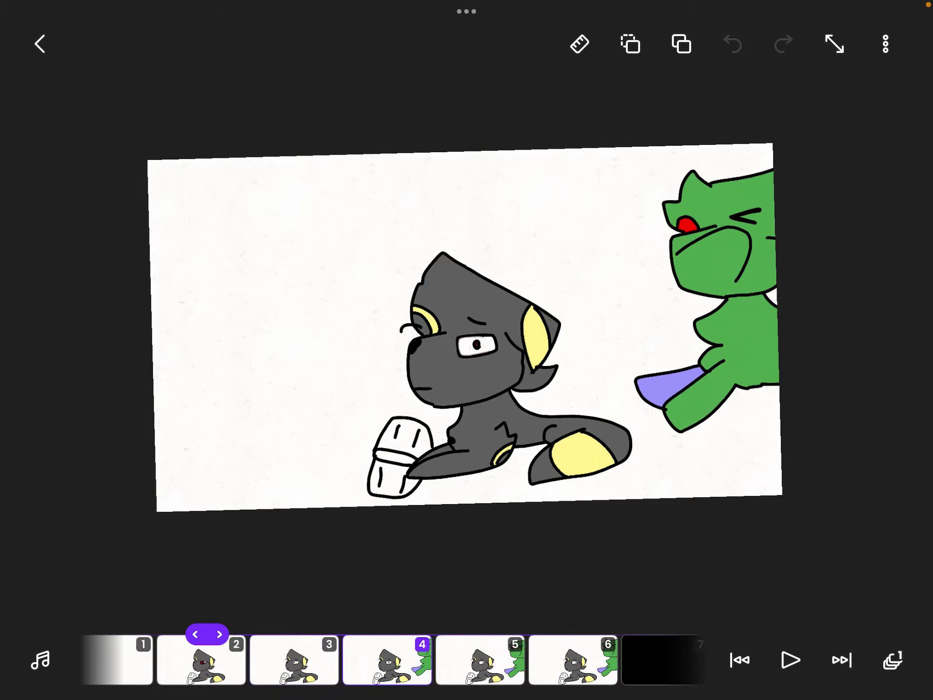
left_click_drag(438, 660, 345, 660)
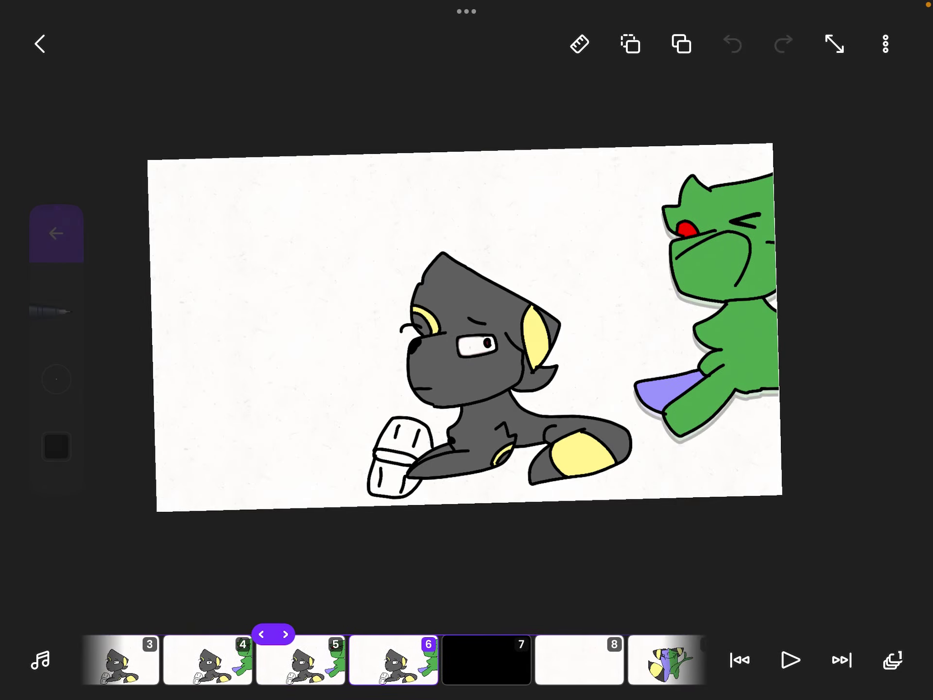
left_click_drag(495, 660, 262, 660)
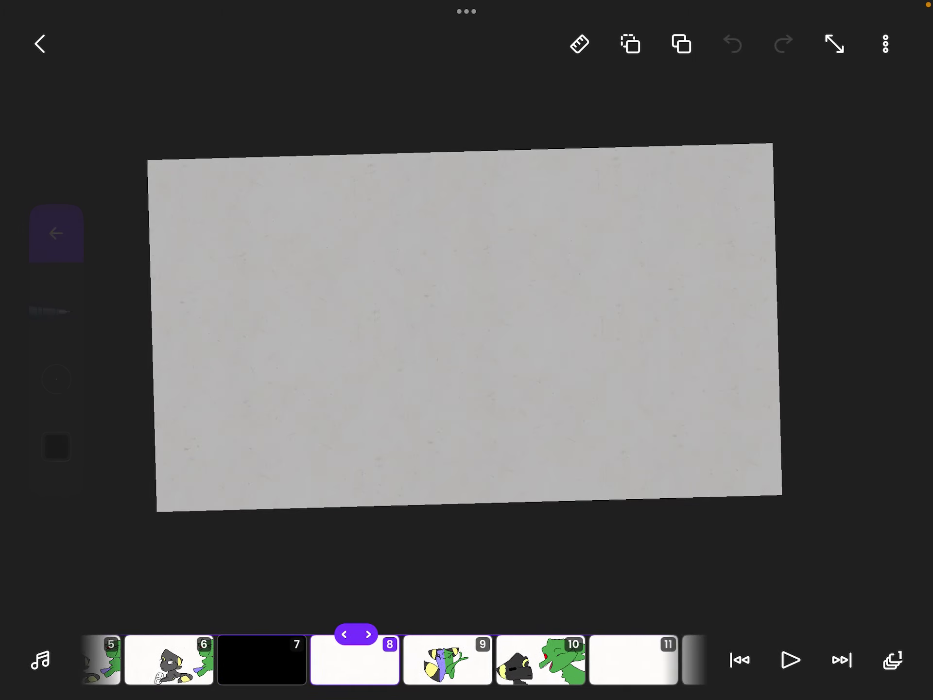
Scrub the timeline forward to frame 9, then to frame 10.
left_click_drag(448, 659, 354, 659)
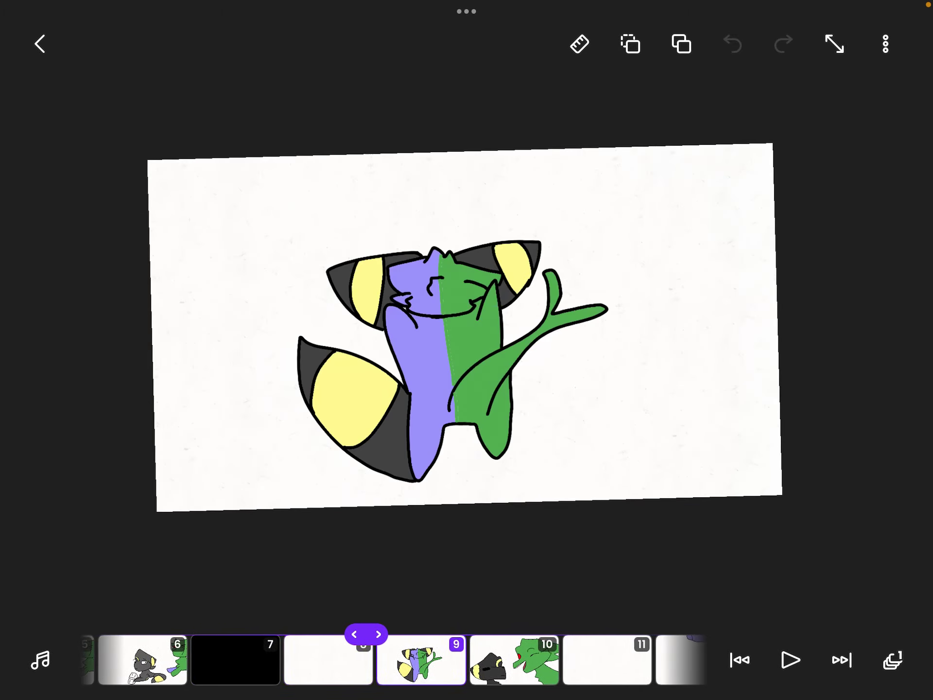
left_click_drag(447, 659, 425, 660)
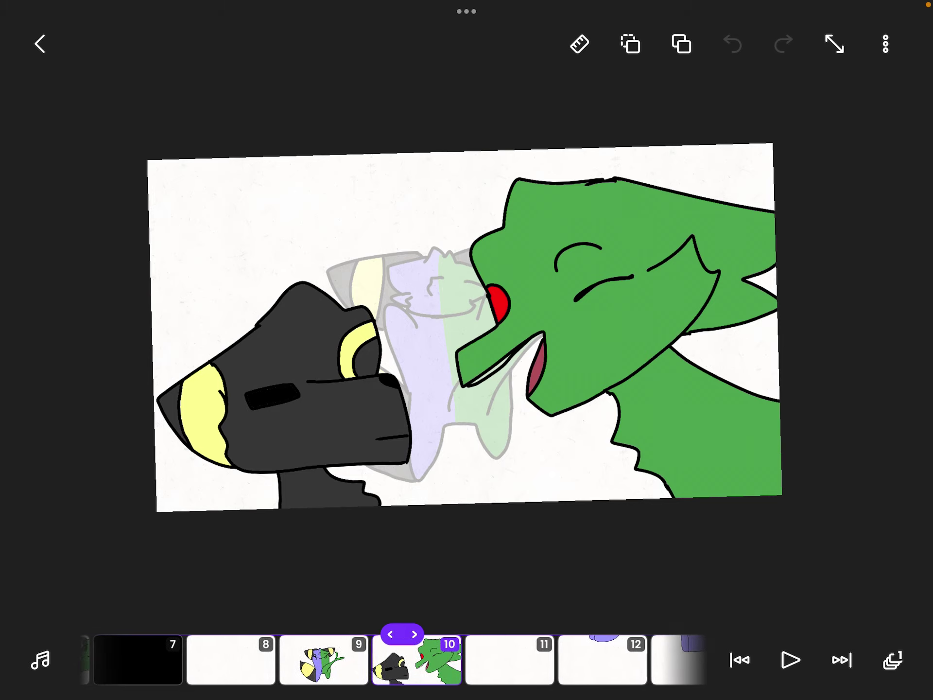
Scrub past frames 12 and 17 to reach the last frame, 18.
left_click_drag(421, 660, 237, 659)
left_click_drag(467, 659, 233, 660)
left_click_drag(467, 660, 374, 659)
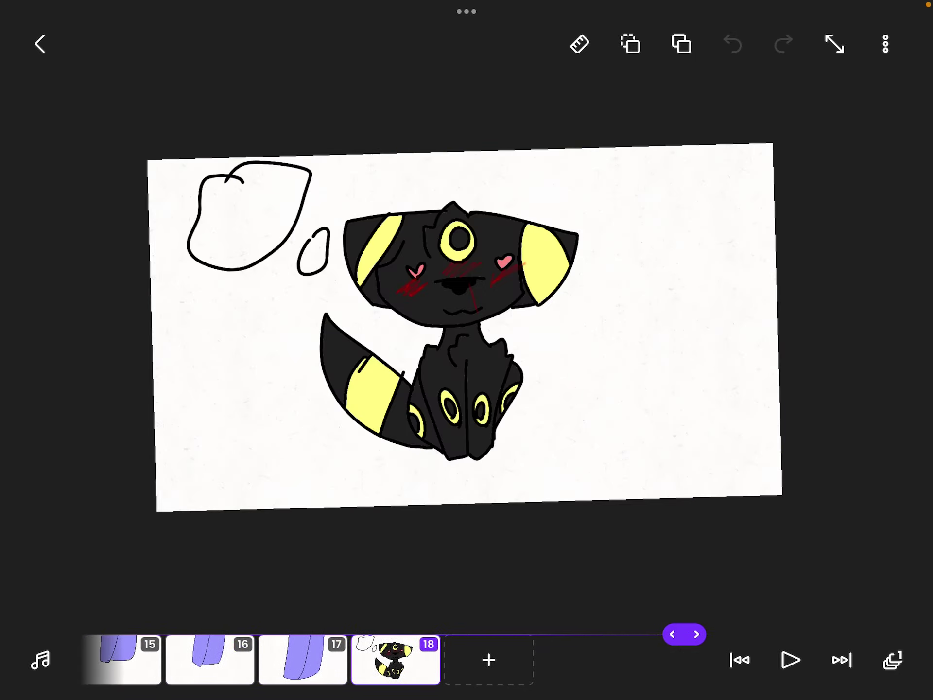